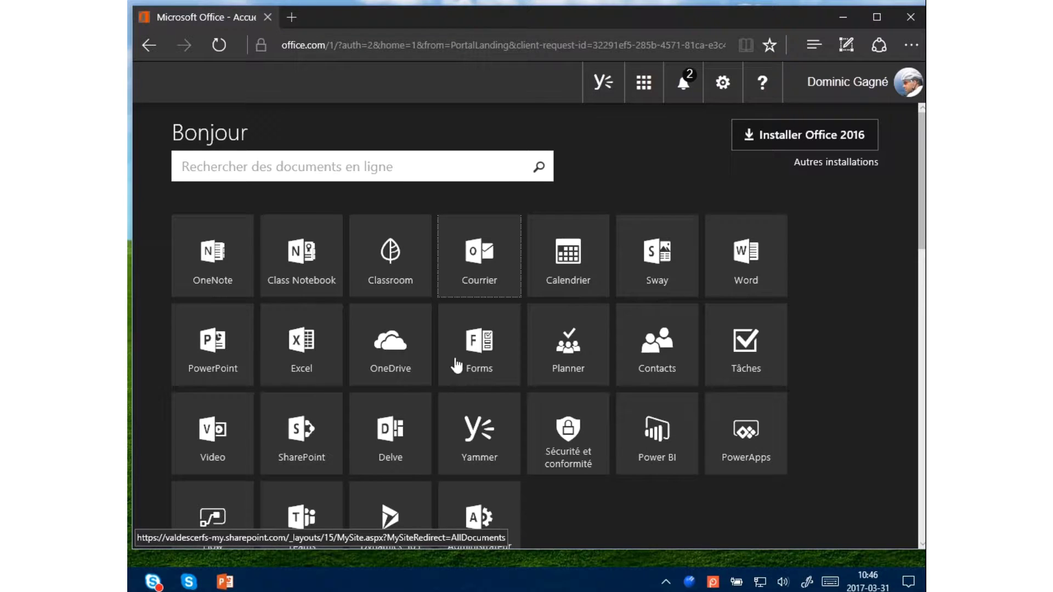
# Check the sync status of the OneDrive accounts among the hidden notification icons
pyautogui.click(666, 582)
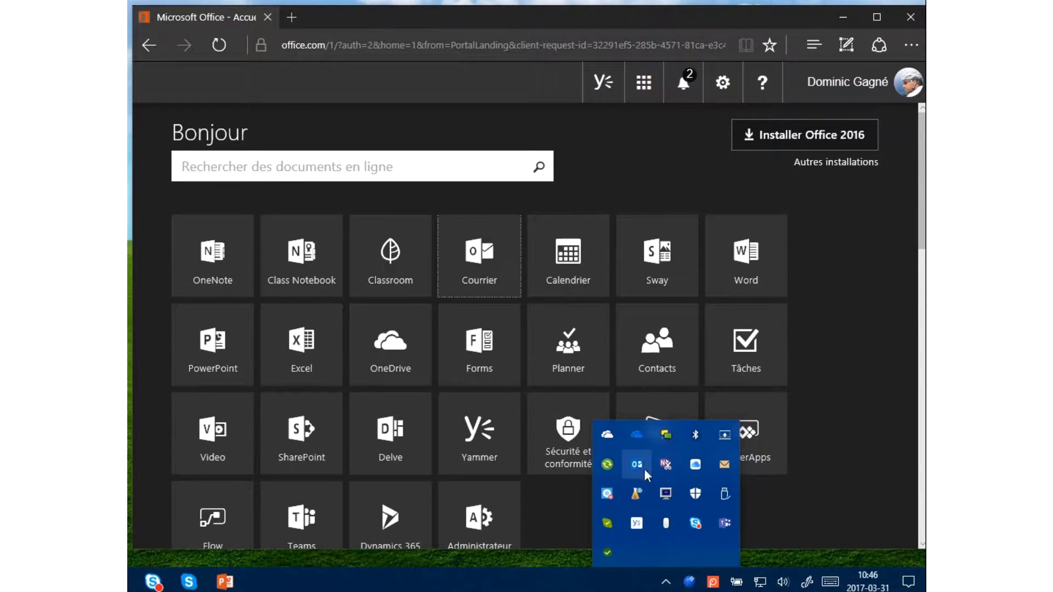
pyautogui.moveTo(638, 446)
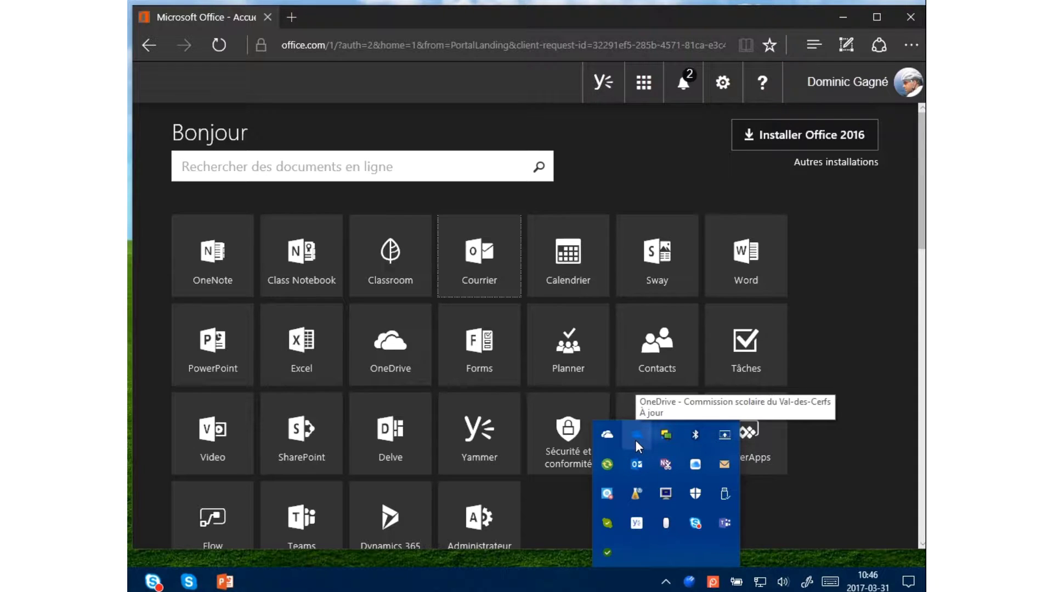
pyautogui.moveTo(607, 439)
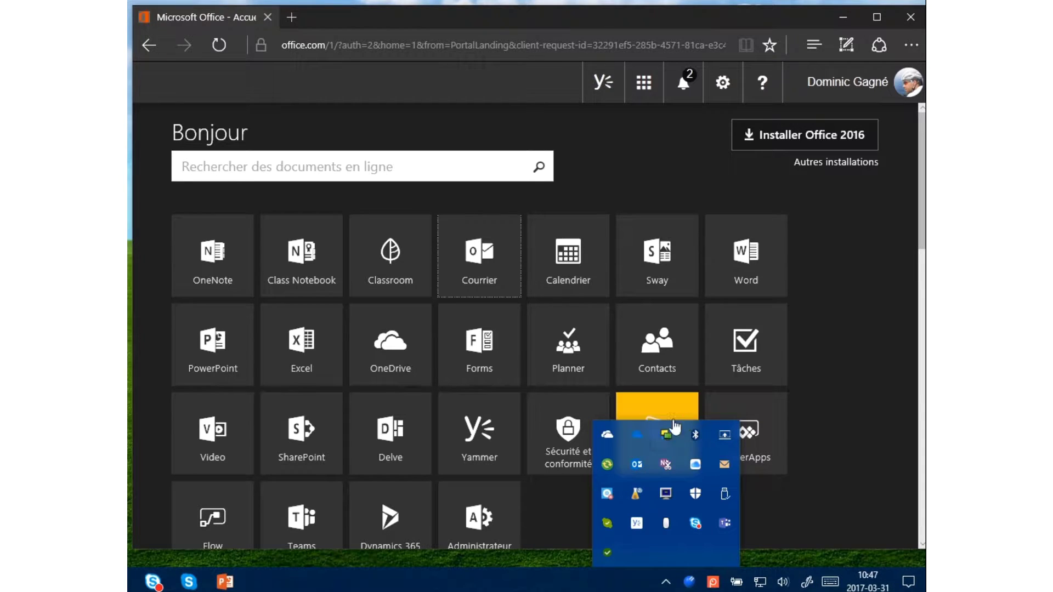
pyautogui.click(605, 182)
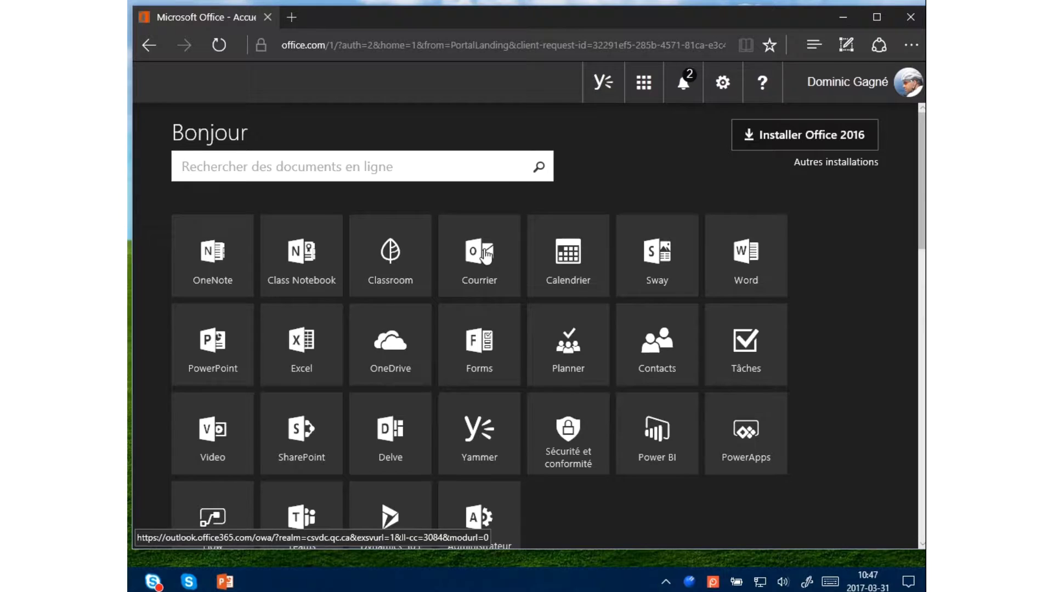
# Open Outlook mail from the Office 365 home page and go to the test-prive group
pyautogui.click(494, 253)
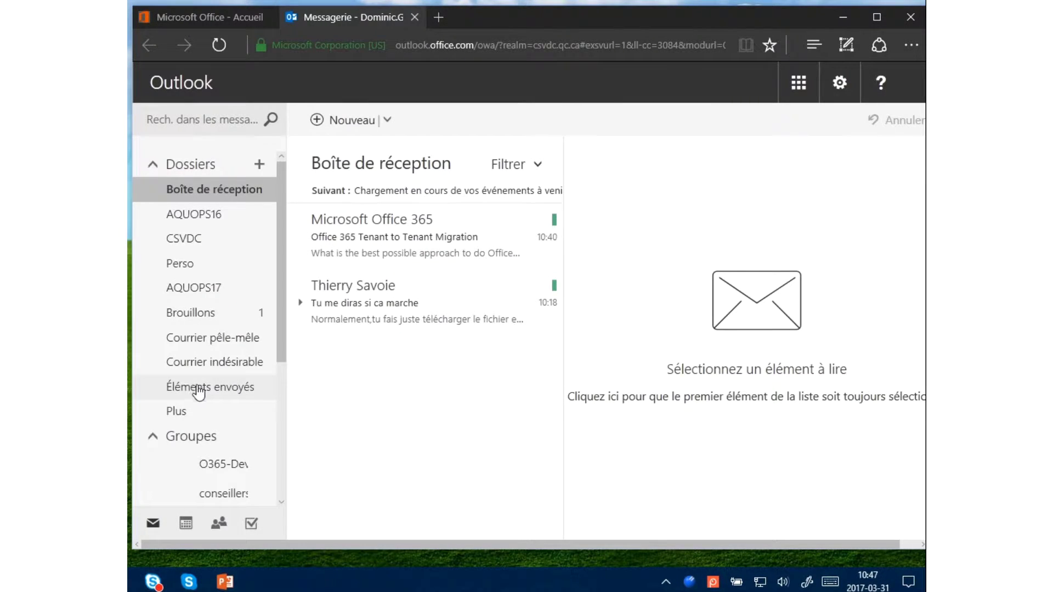
pyautogui.scroll(-1, 220, 391)
pyautogui.scroll(-3, 219, 391)
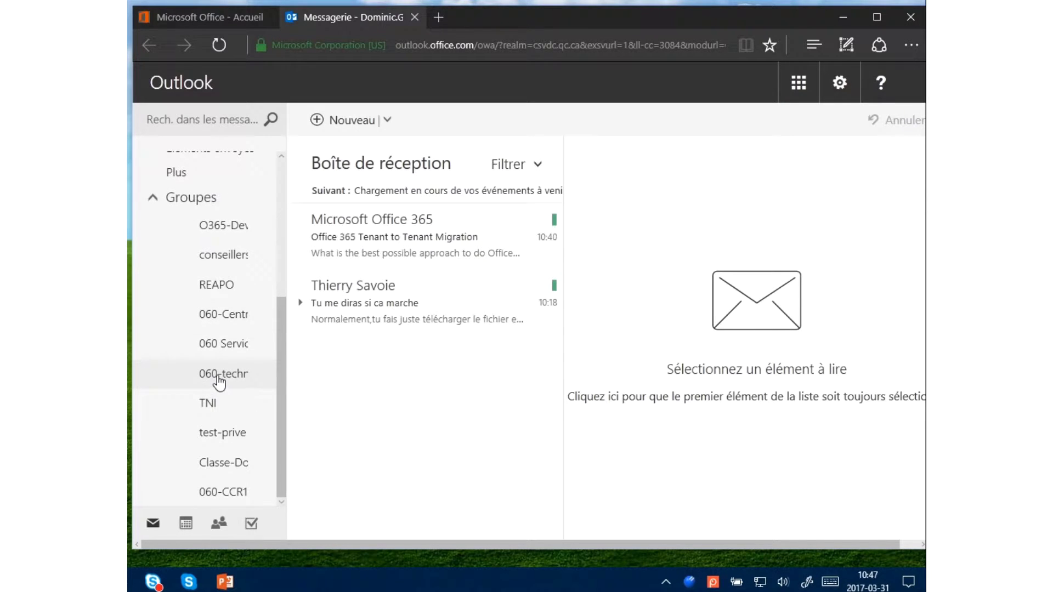
pyautogui.moveTo(280, 406); pyautogui.dragTo(280, 420)
pyautogui.click(225, 375)
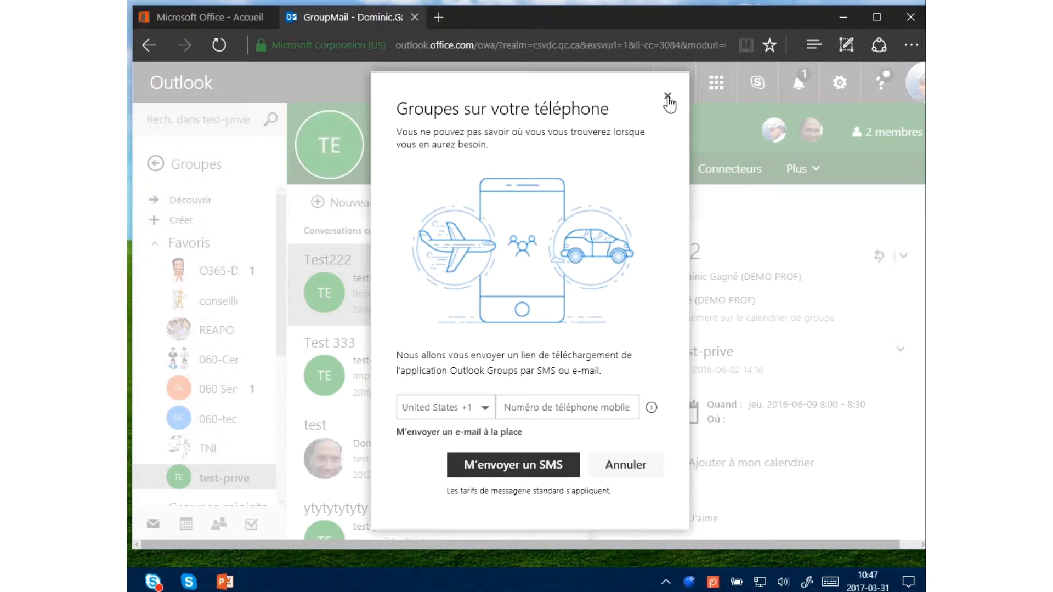
# Dismiss the Groups mobile app prompt and browse the test-prive group's files in its SharePoint document library
pyautogui.click(670, 99)
pyautogui.click(580, 174)
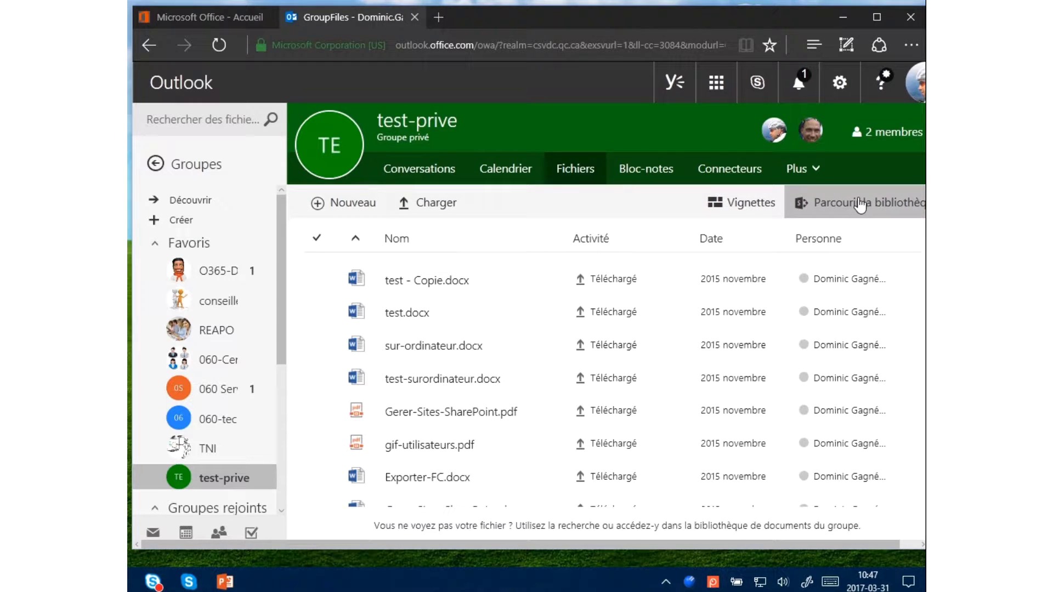
pyautogui.click(860, 204)
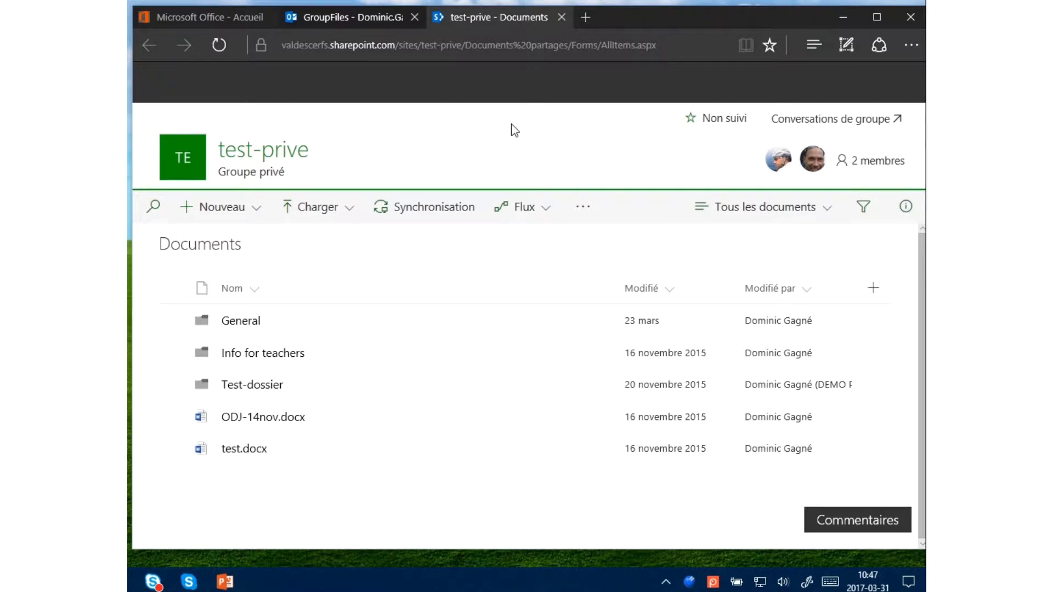
# Synchronize all files and folders of the test-prive library to the PC with OneDrive and check the sync activity
pyautogui.click(422, 212)
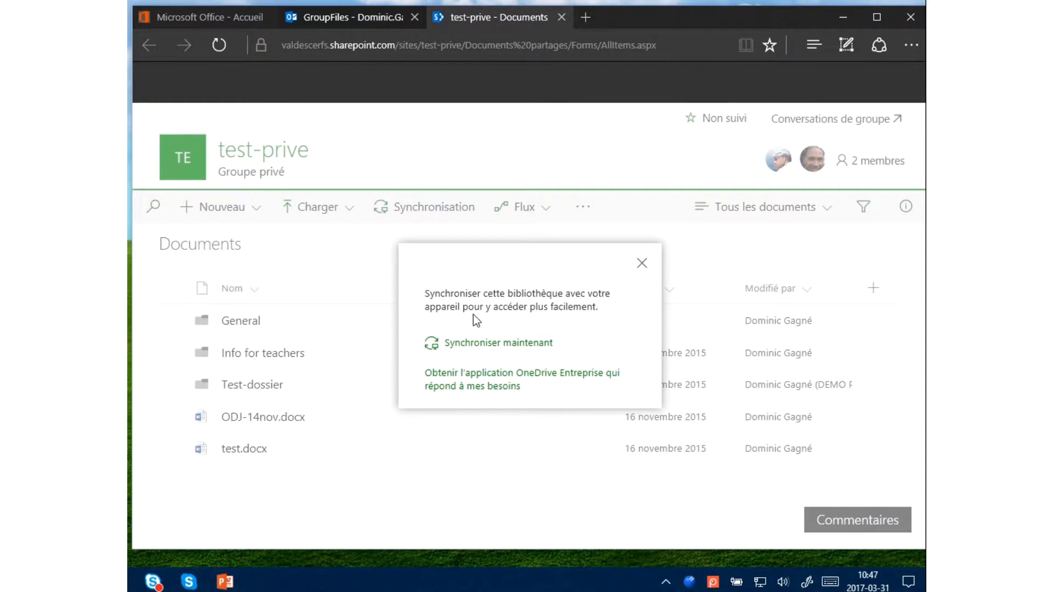
pyautogui.click(472, 344)
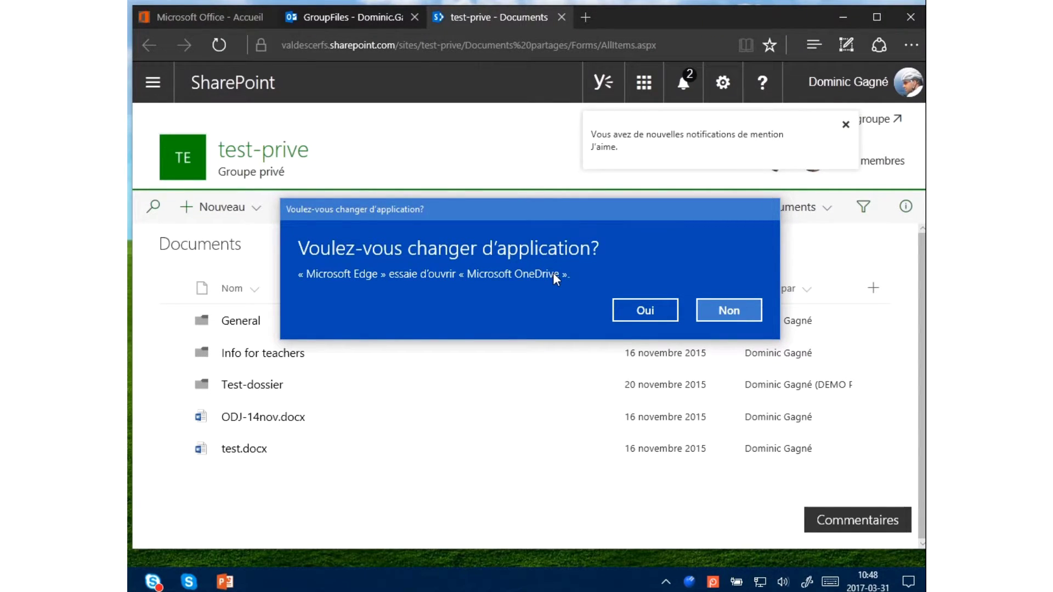
pyautogui.click(647, 312)
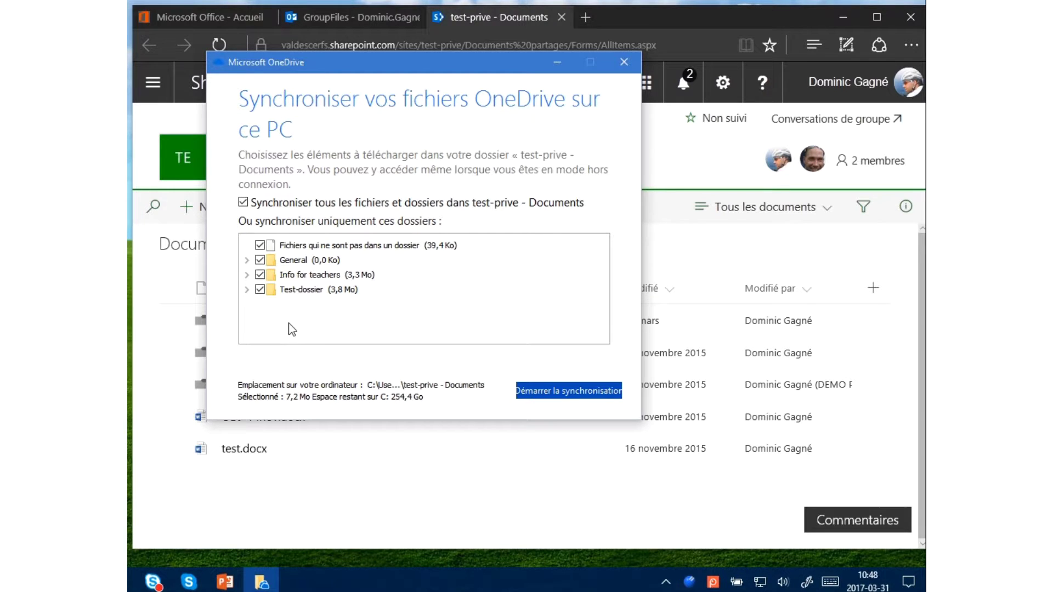
pyautogui.click(557, 390)
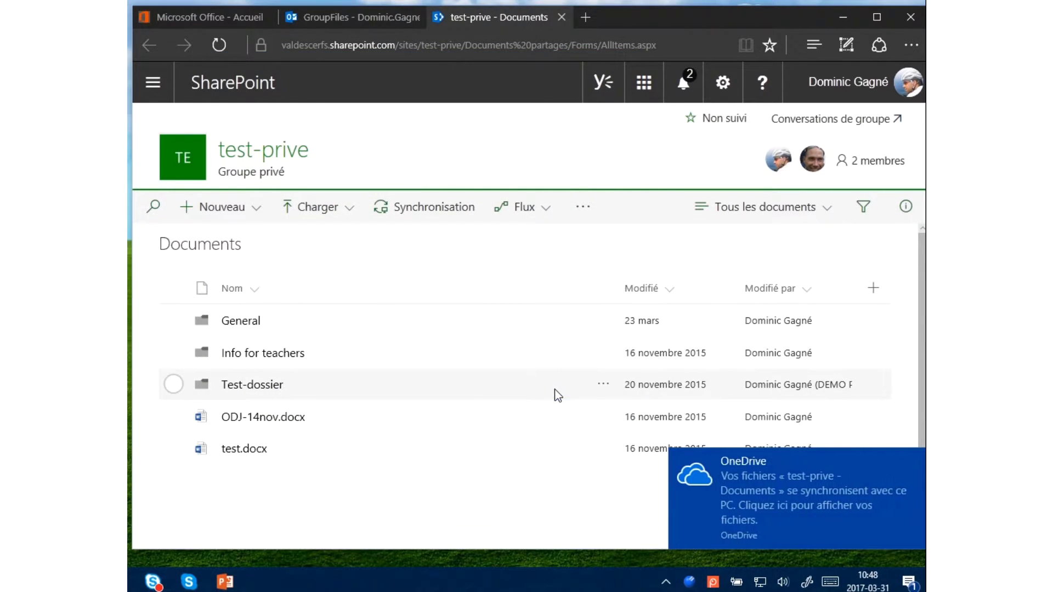
pyautogui.click(667, 582)
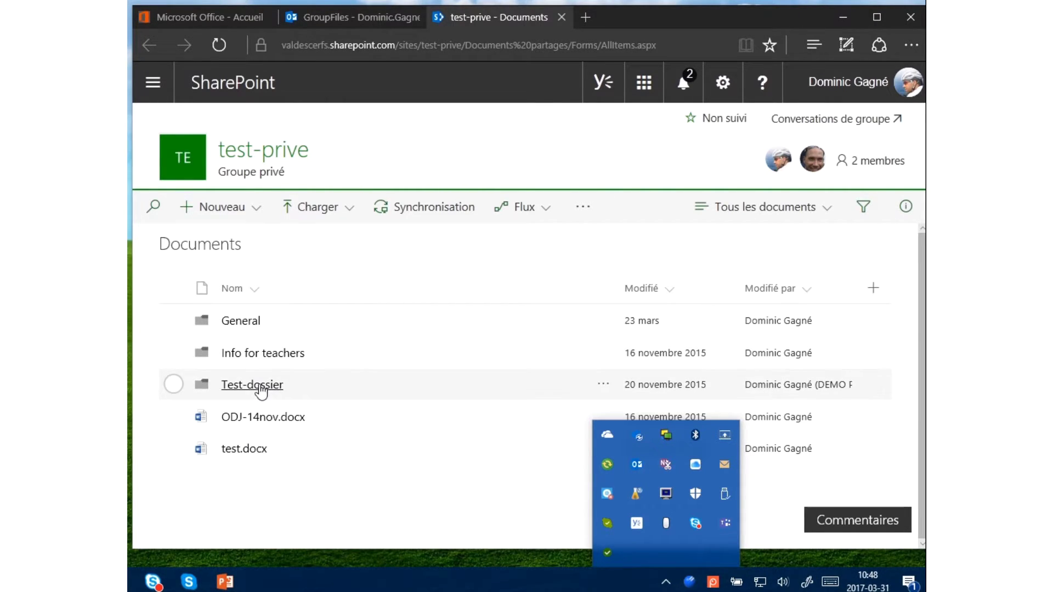
# Open the personal user folder on the desktop and locate the OneDrive - Commission scolaire du Val-des-Cerfs folder
pyautogui.click(843, 17)
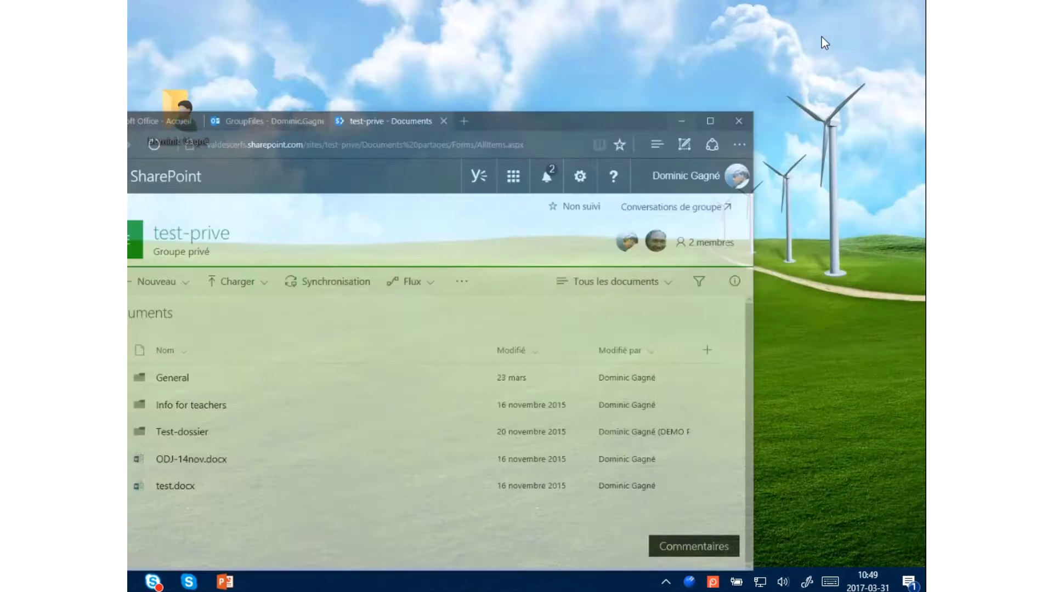
pyautogui.doubleClick(186, 112)
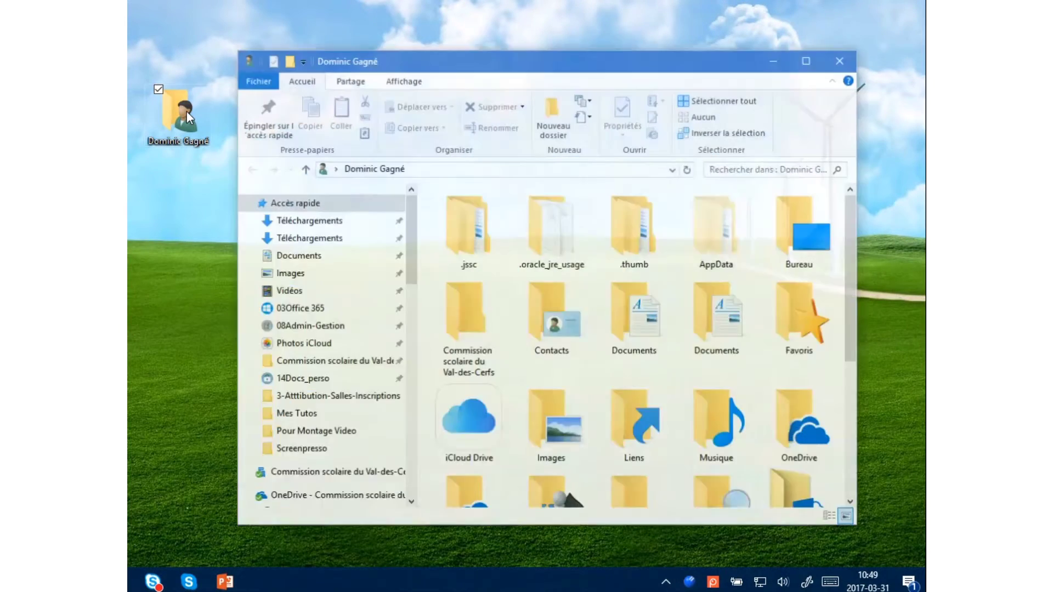
pyautogui.scroll(-2, 685, 254)
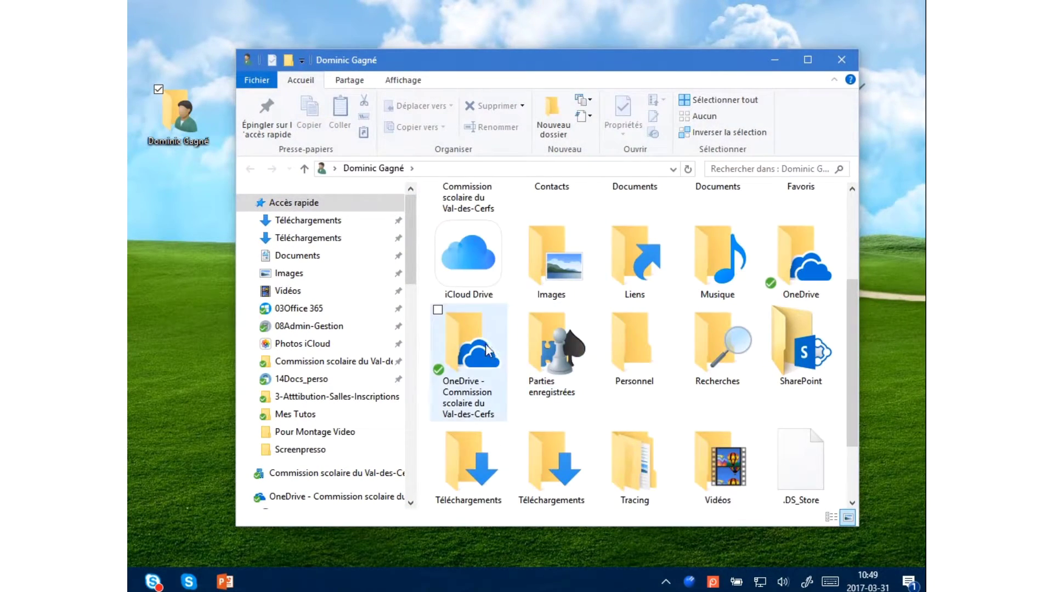
pyautogui.moveTo(472, 373)
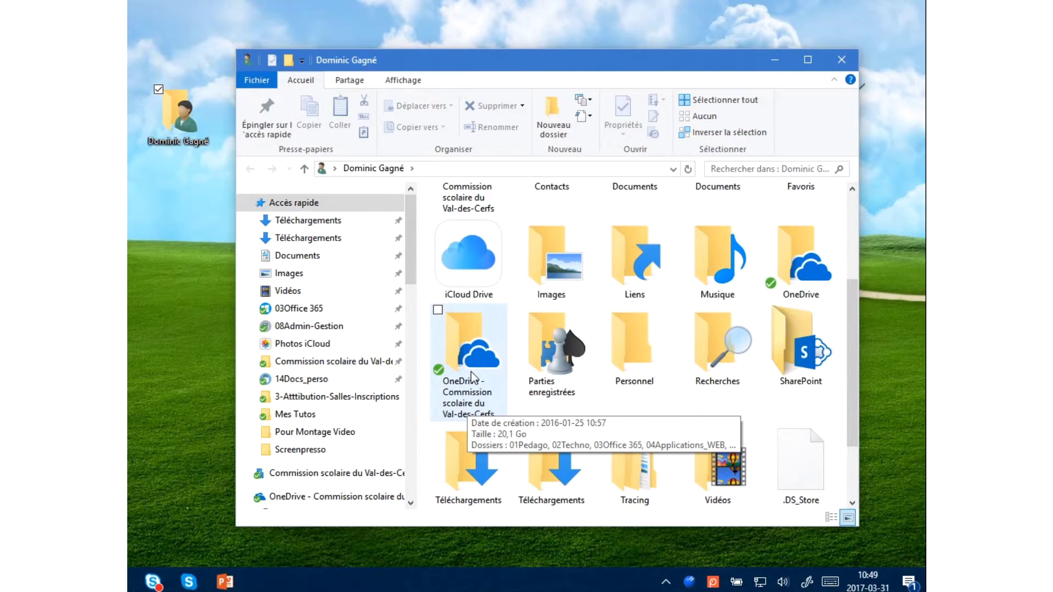
# Open the synced test-prive - Documents folder inside Commission scolaire du Val-des-Cerfs
pyautogui.scroll(3, 471, 373)
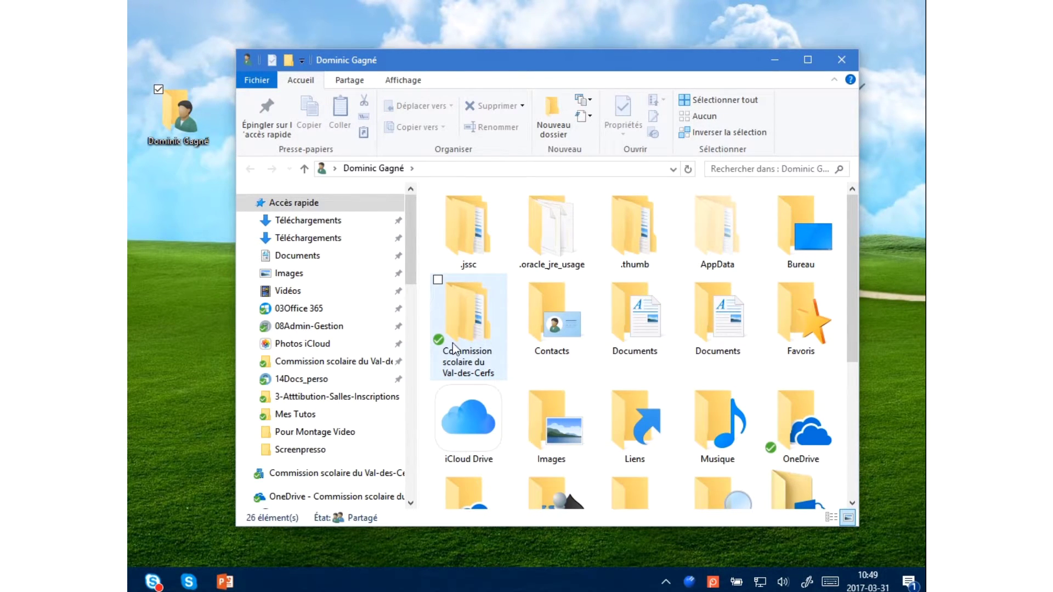
pyautogui.click(472, 357)
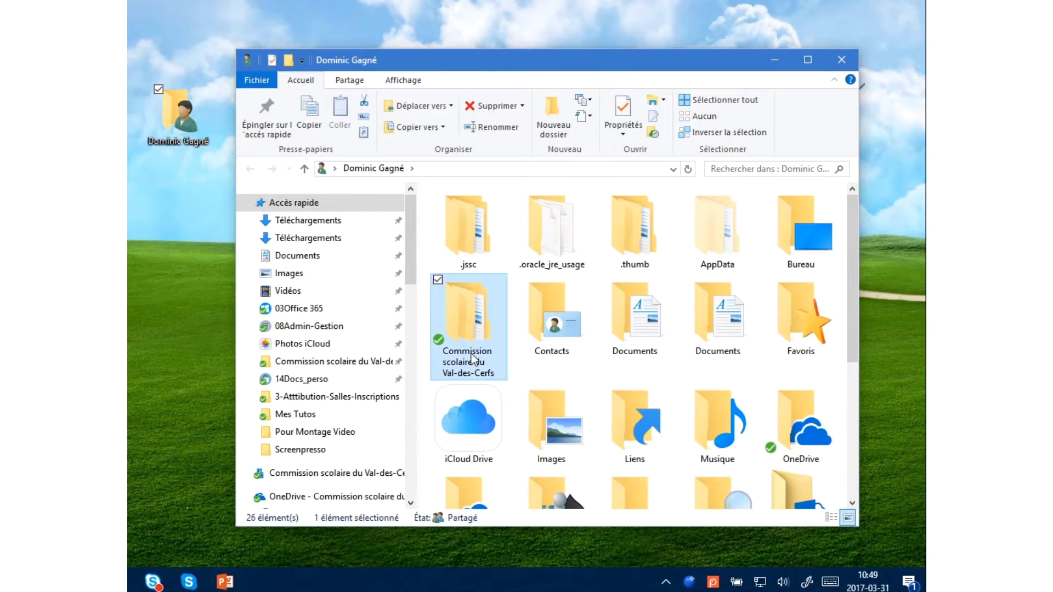
pyautogui.doubleClick(472, 358)
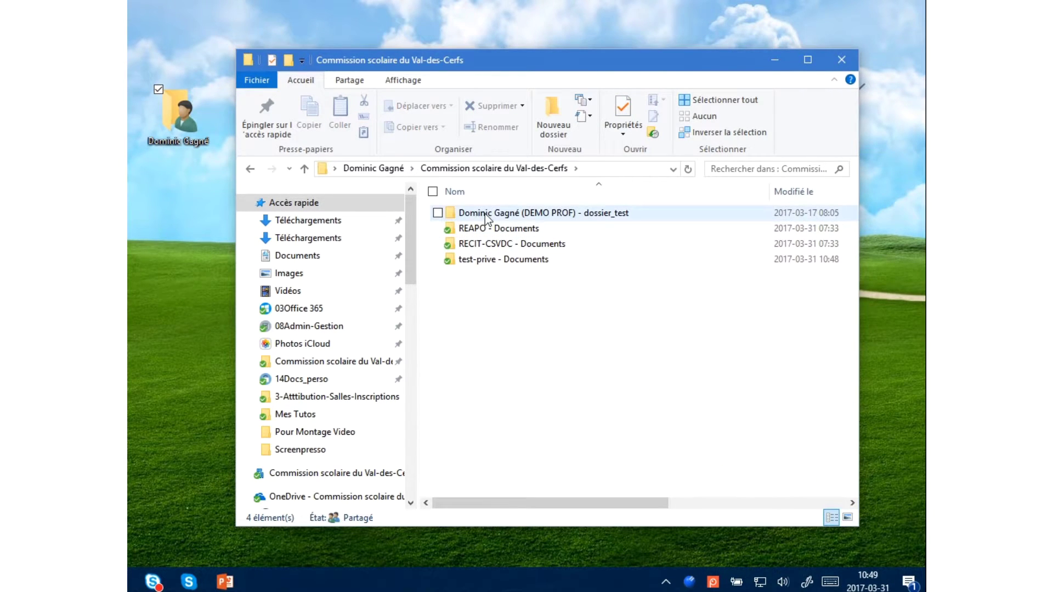
pyautogui.moveTo(508, 263)
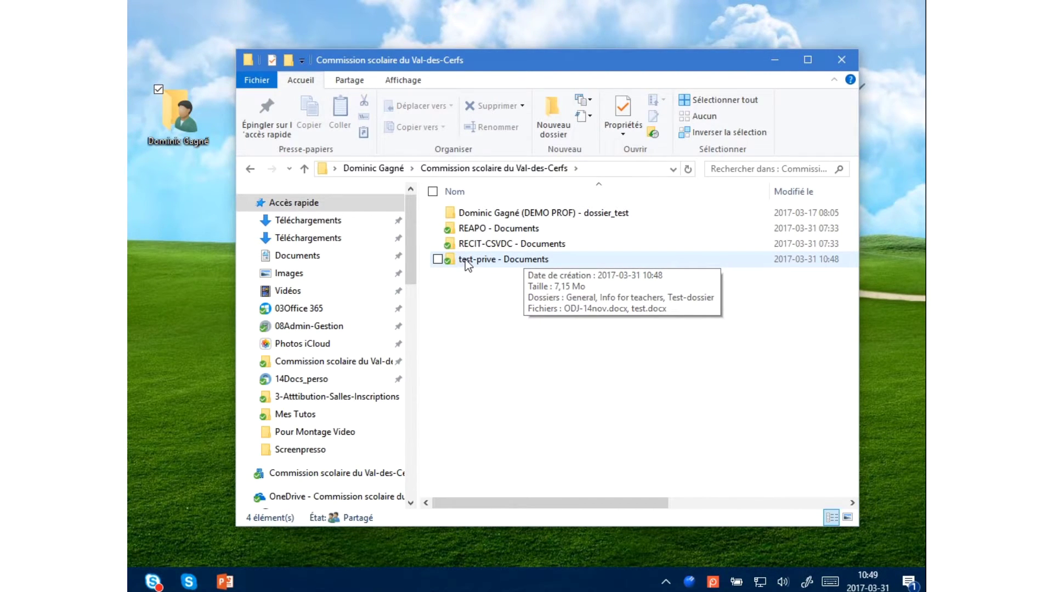
pyautogui.doubleClick(500, 262)
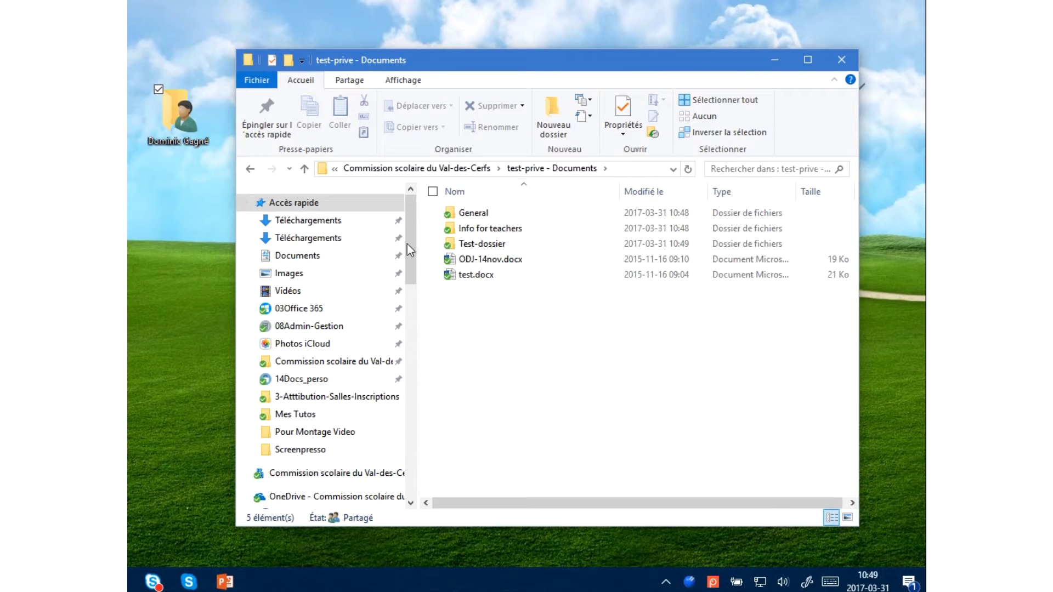
# Add Office Mix - Tutoriel.pptx to the local test-prive - Documents folder and refresh the SharePoint library
pyautogui.moveTo(419, 64); pyautogui.dragTo(500, 52)
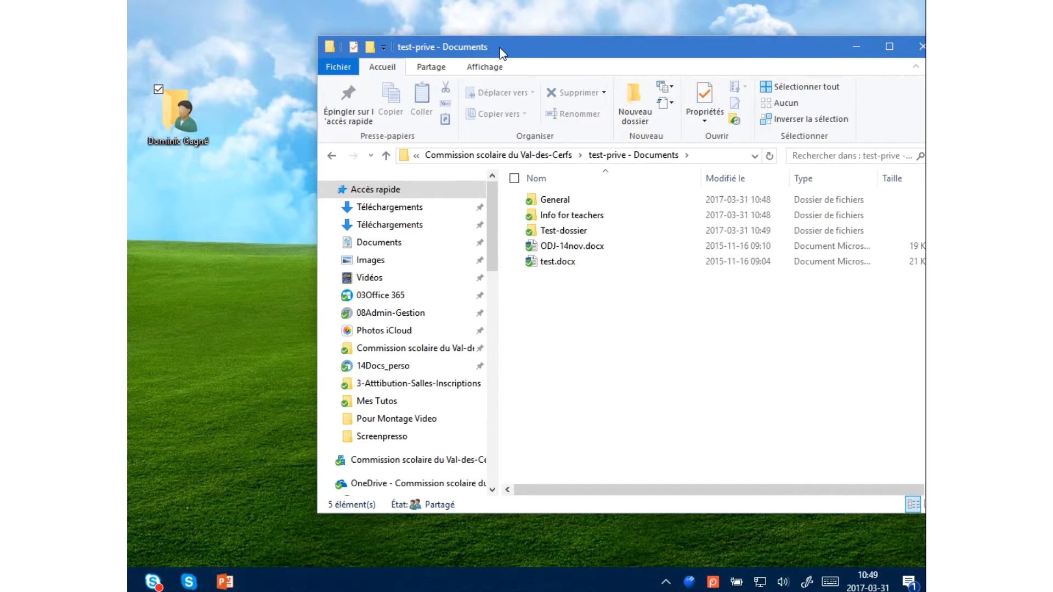
pyautogui.moveTo(110, 386); pyautogui.dragTo(585, 364)
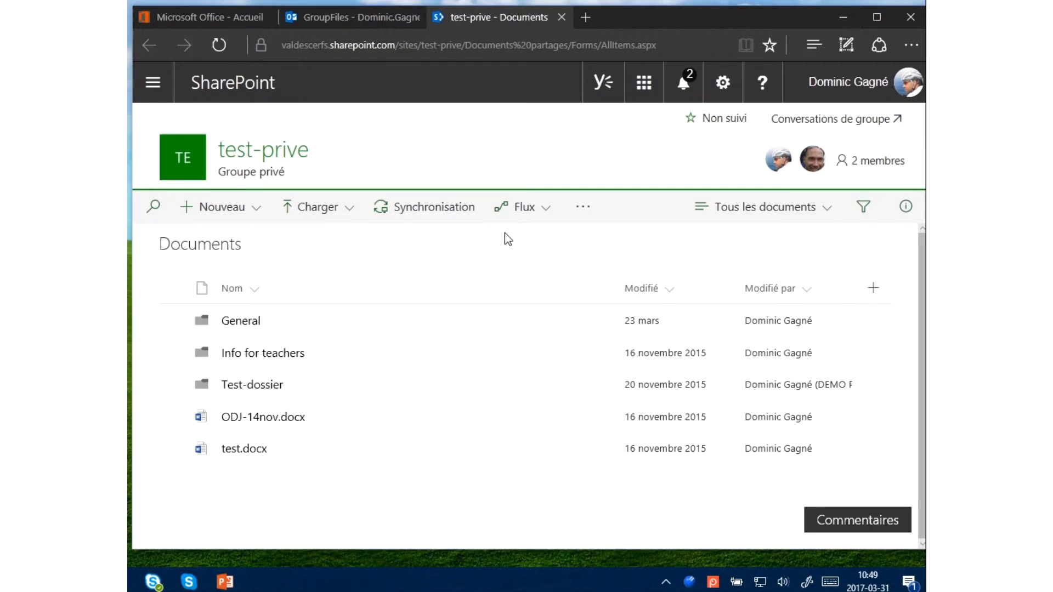
pyautogui.click(219, 44)
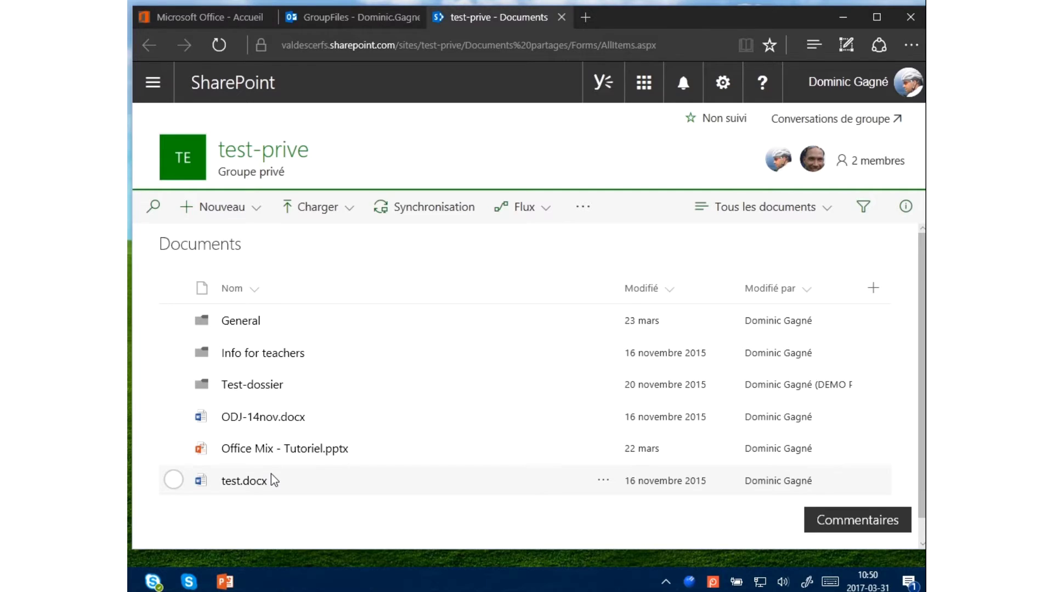
# Move Office Mix - Tutoriel.pptx out of the test-prive - Documents folder onto the desktop
pyautogui.click(844, 19)
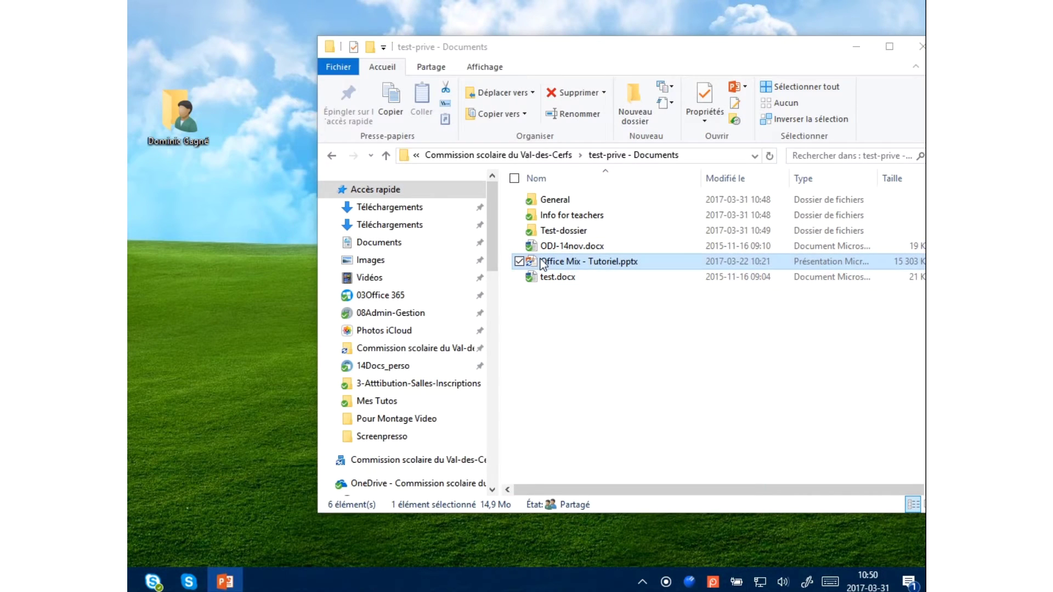
pyautogui.moveTo(543, 265); pyautogui.dragTo(204, 308)
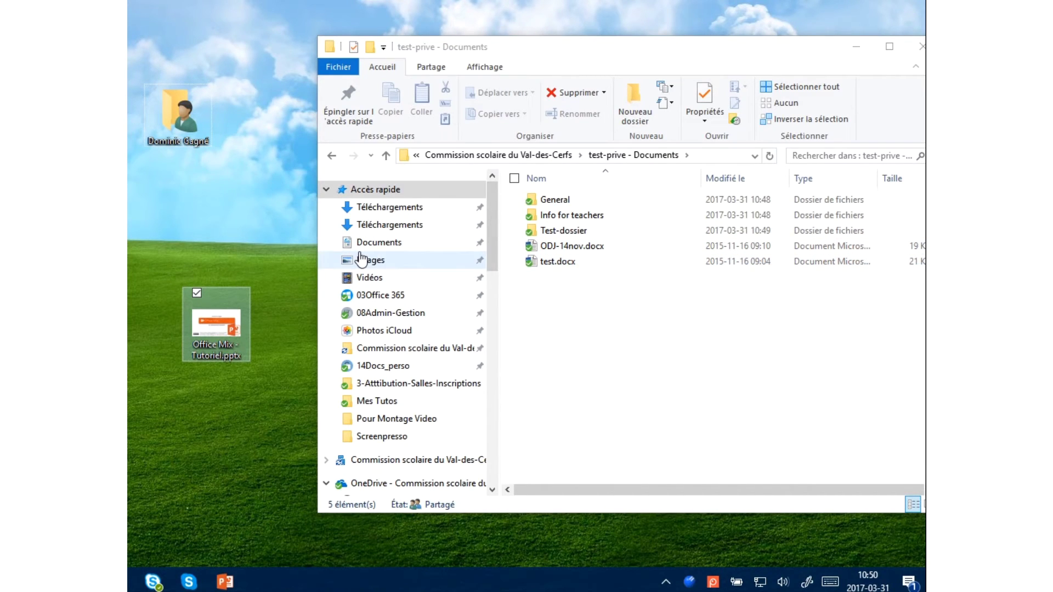
pyautogui.moveTo(589, 53); pyautogui.dragTo(485, 51)
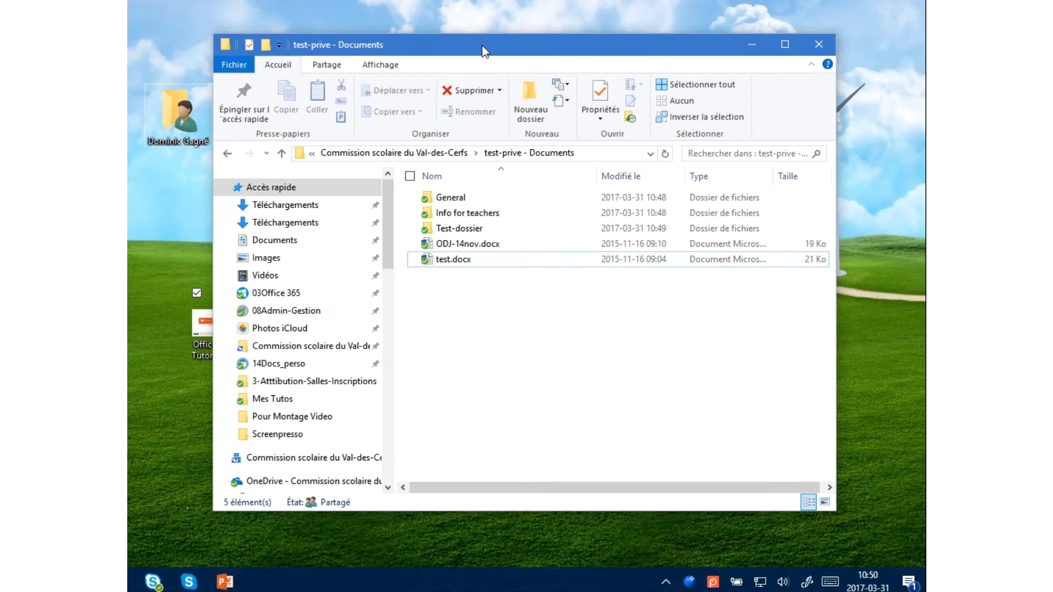
# Check the sync status of test-prive - Documents in its parent folder, then reopen it beside the desktop file
pyautogui.click(229, 154)
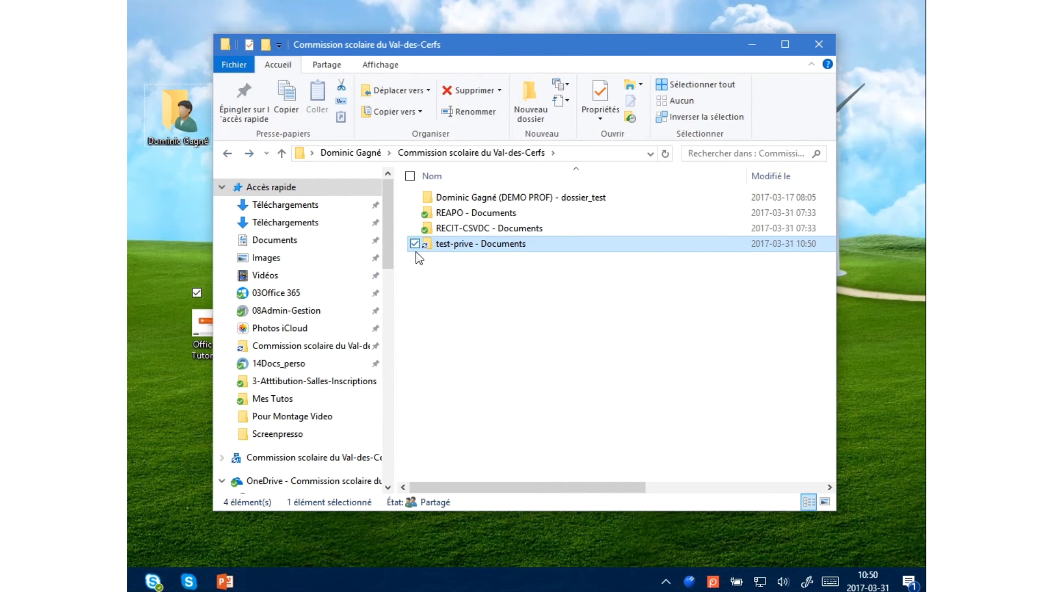
pyautogui.click(228, 154)
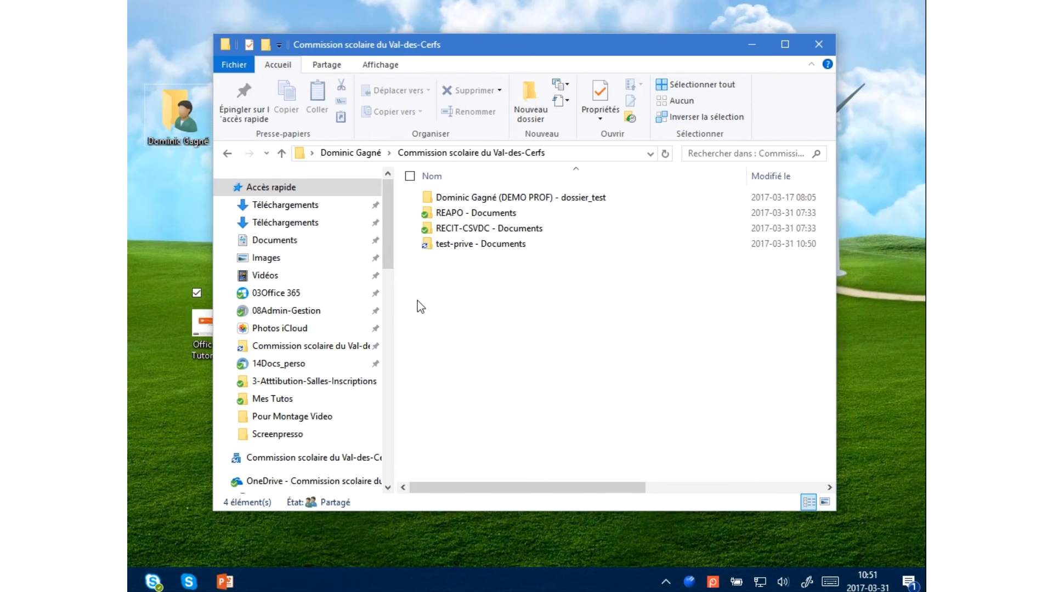
pyautogui.doubleClick(514, 245)
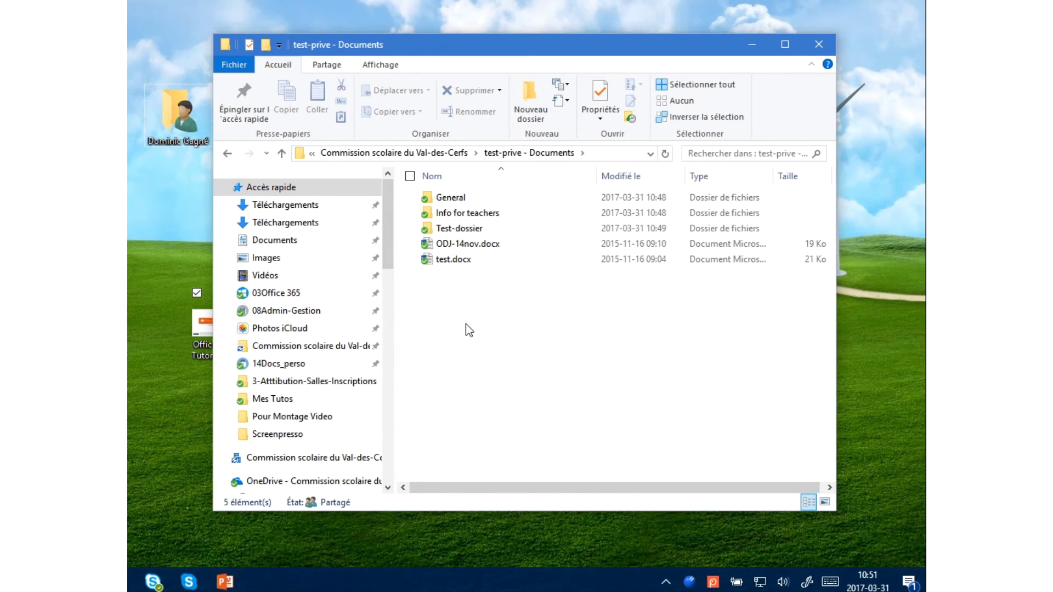
pyautogui.moveTo(443, 45); pyautogui.dragTo(515, 42)
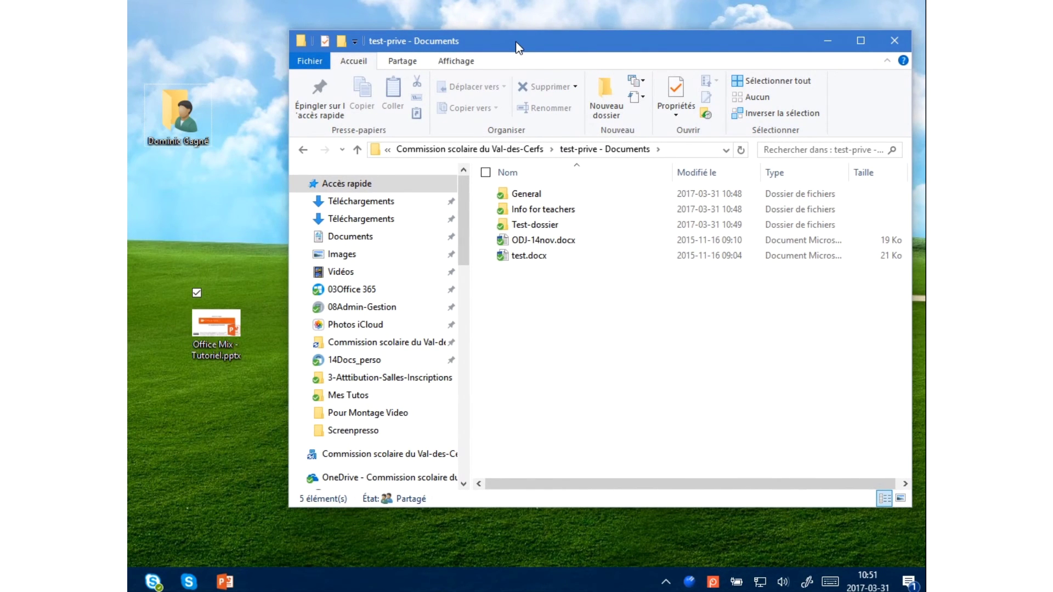